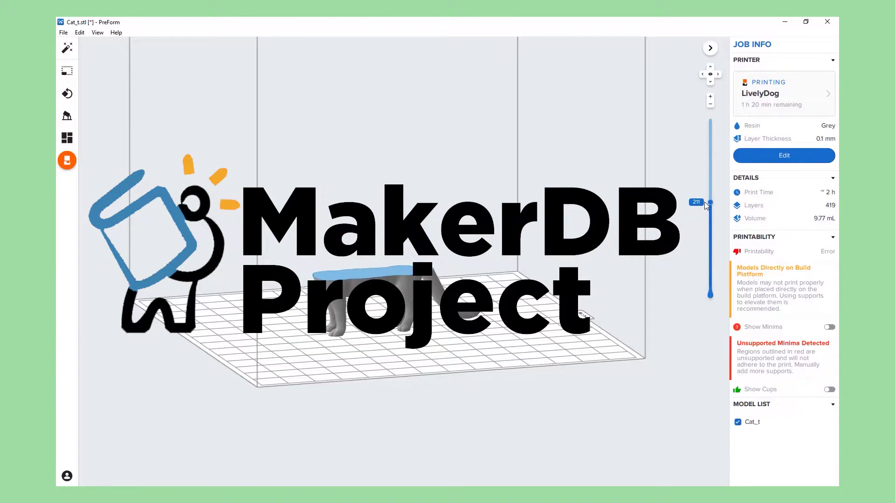
Step: Slide the layer preview slider higher to slice through the cat model
left_click_drag(705, 204, 707, 132)
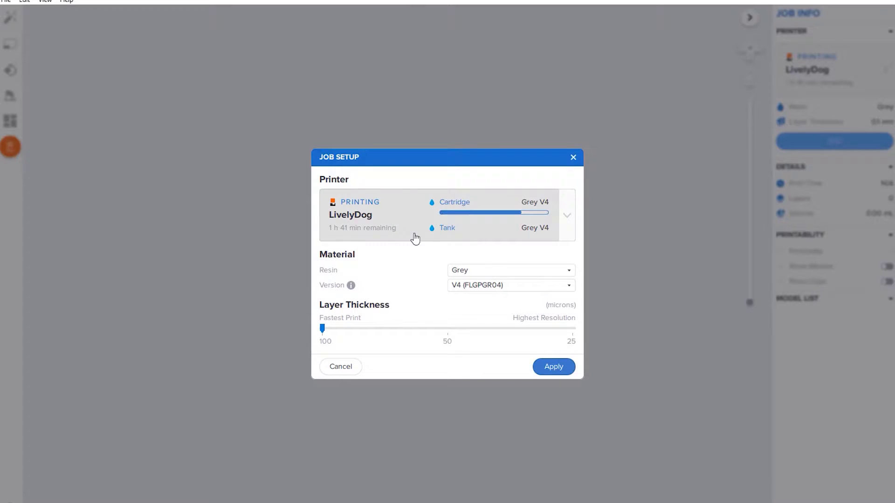
Step: Apply the Grey V4 job setup and load Cat_t from the Cat folder onto the platform
left_click(564, 369)
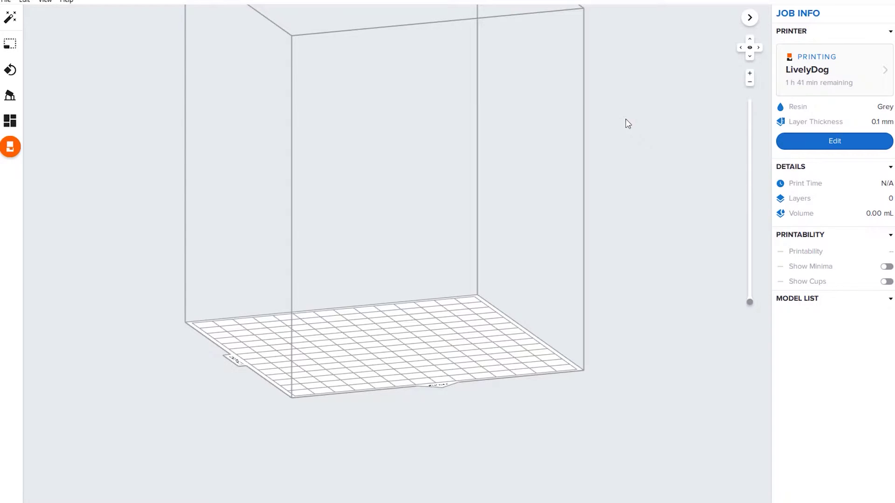
left_click(6, 1)
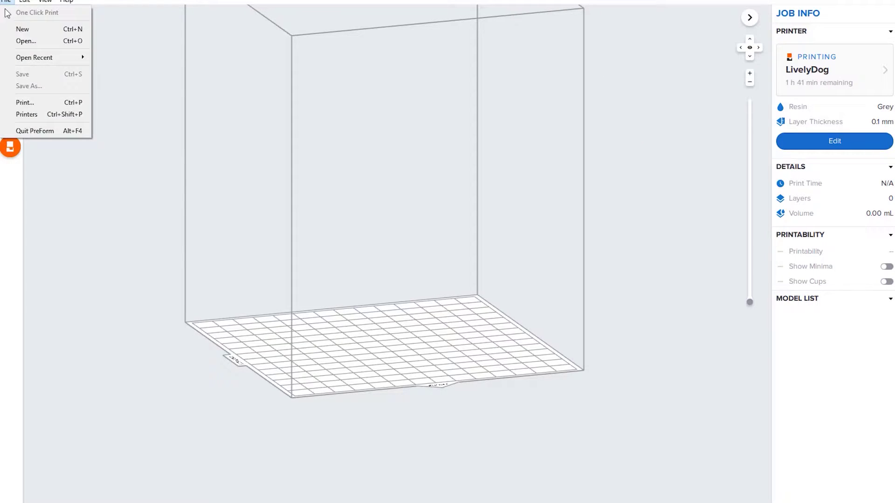
left_click(43, 45)
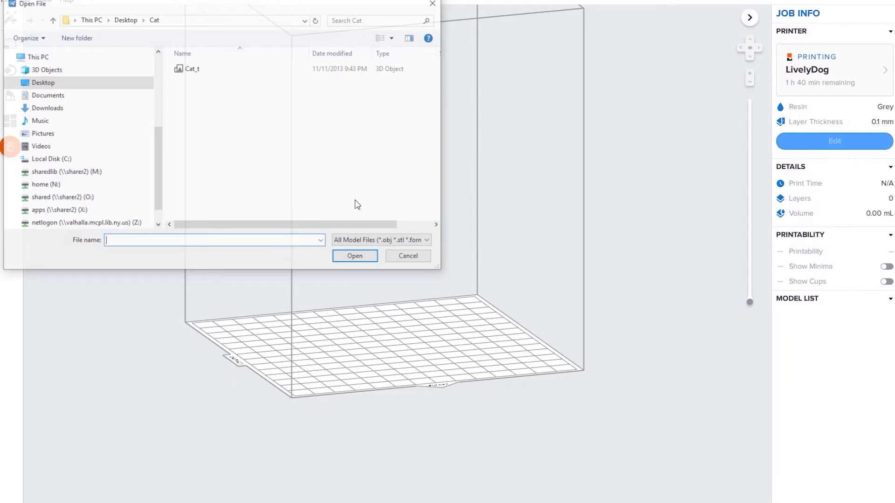
left_click(207, 69)
left_click(357, 258)
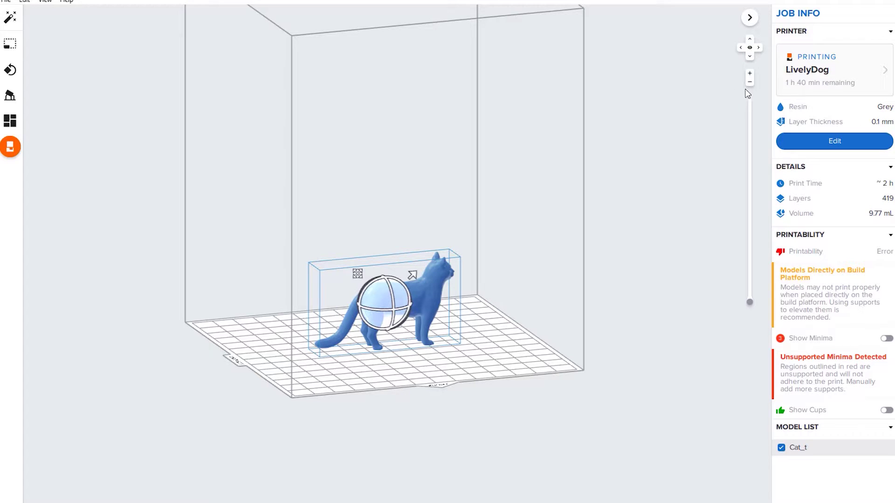
Step: View the cat from front, side and top, zoom in and out, then orbit to an elevated angle
left_click(749, 49)
left_click(758, 48)
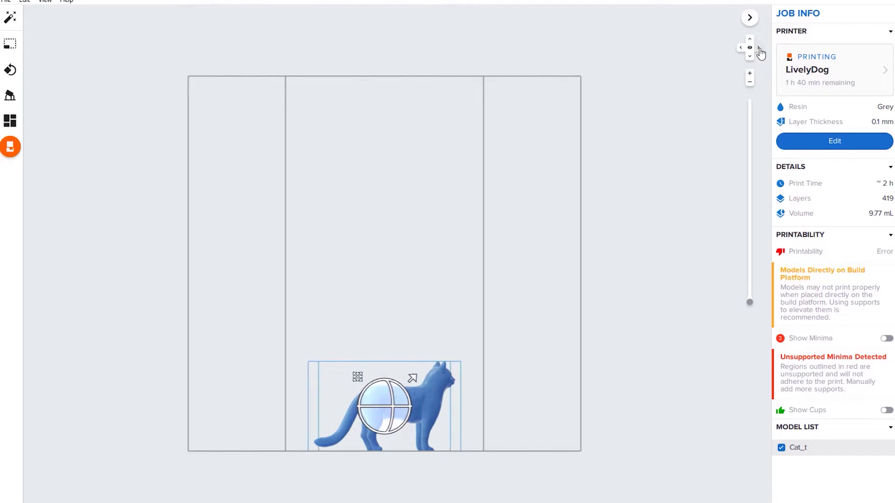
left_click(750, 56)
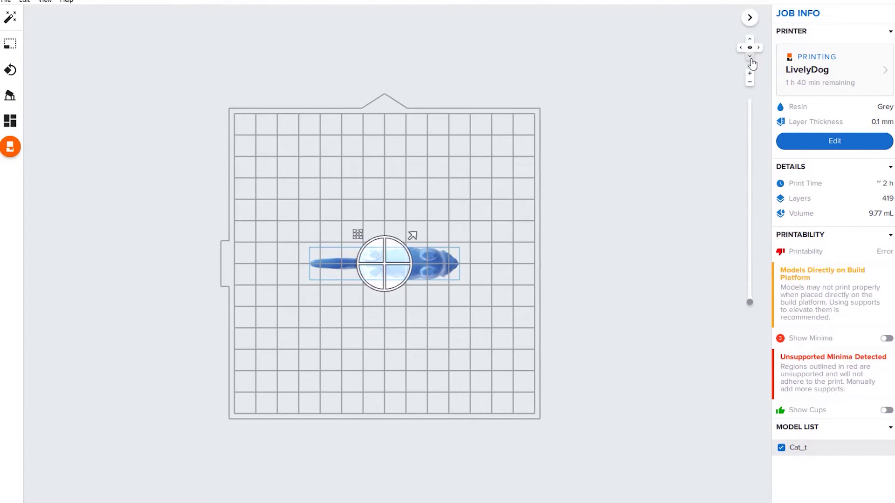
left_click(749, 40)
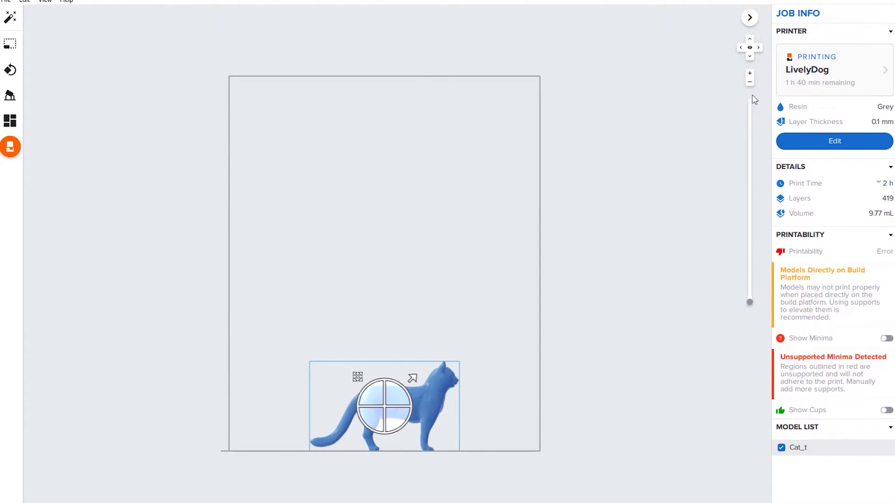
left_click(750, 73)
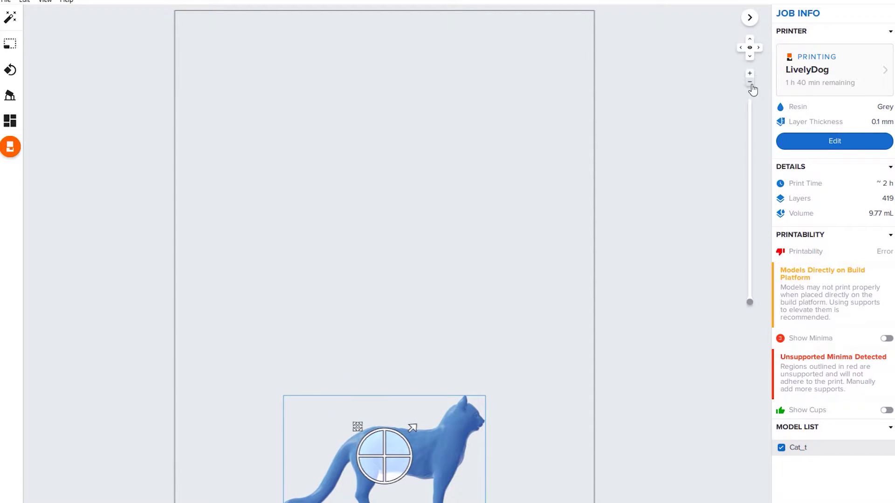
left_click(749, 82)
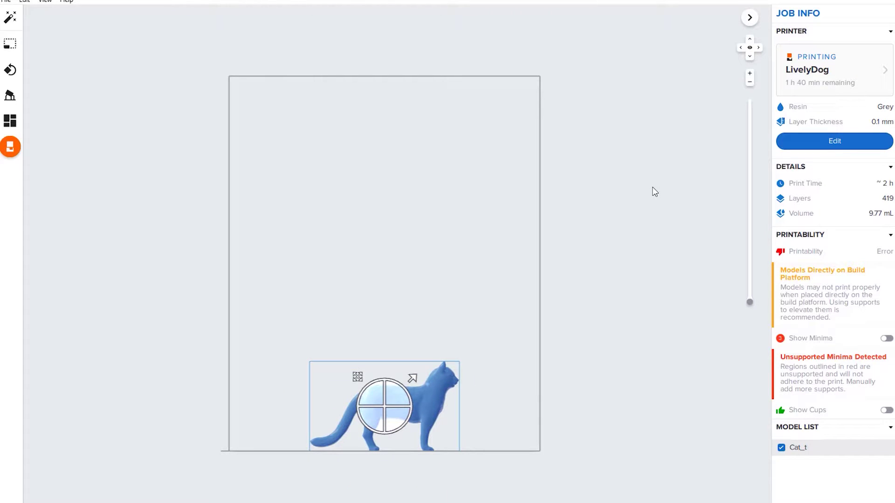
right_click_drag(655, 191, 284, 199)
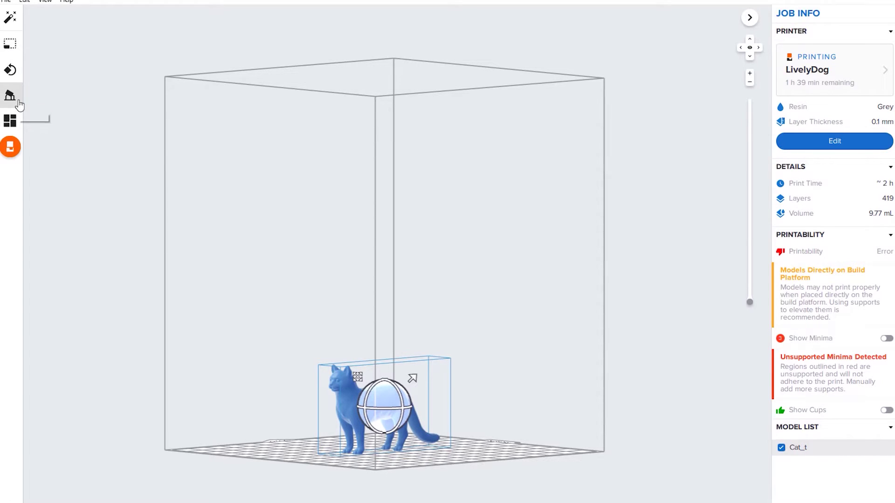
Step: Scale the cat down to 0.692, making it 10.49 × 47.94 × 29.00 mm
left_click(10, 45)
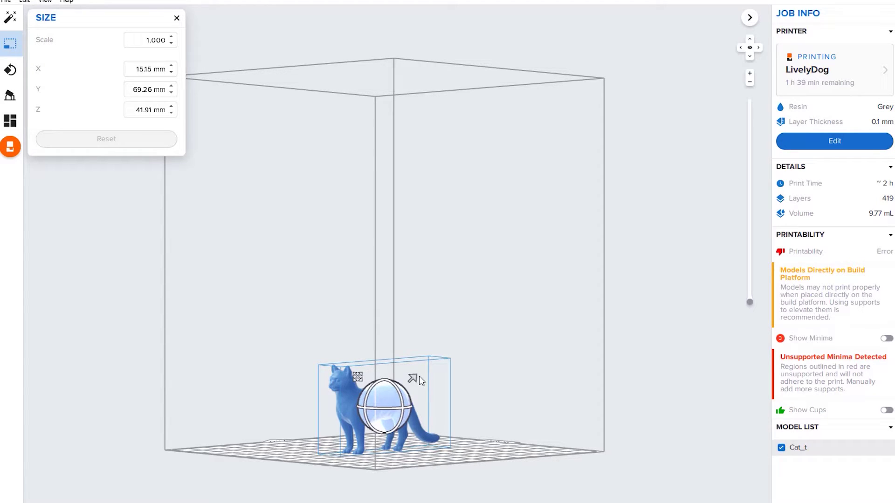
left_click_drag(419, 385, 472, 399)
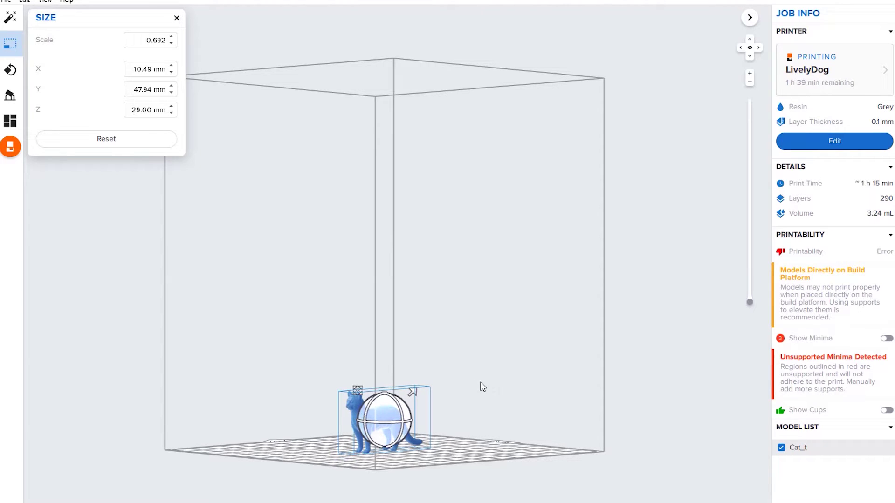
left_click(8, 74)
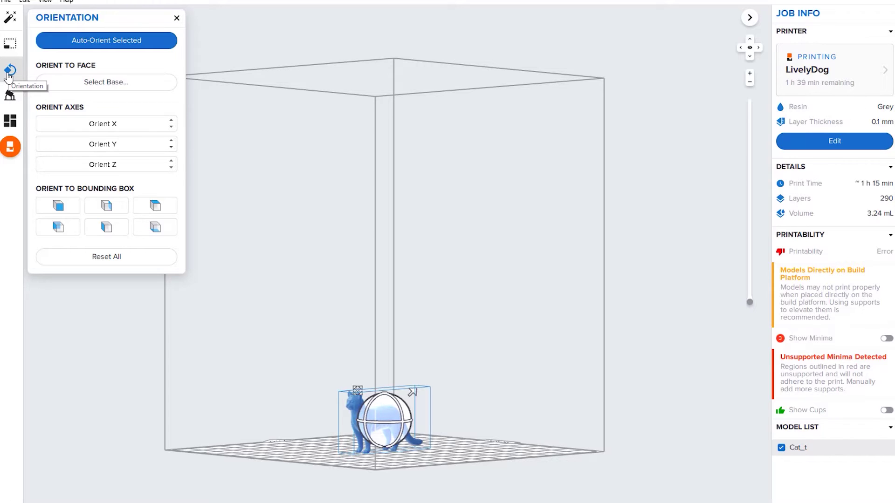
Step: Auto-orient the cat so it stands tilted upright, orbit around it, and reselect it
left_click(49, 49)
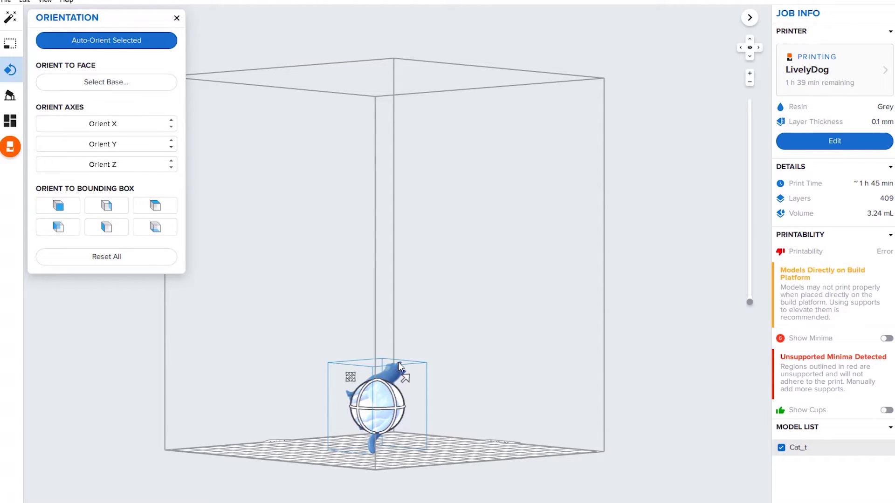
right_click_drag(636, 429, 622, 442)
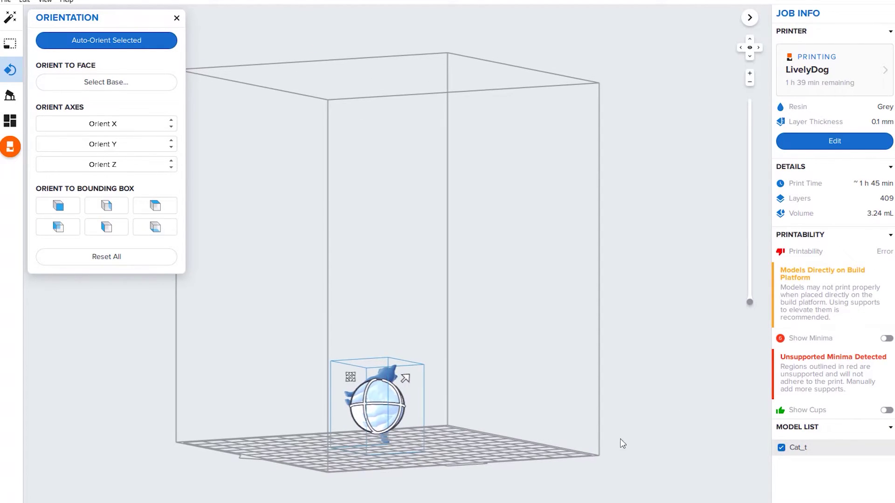
right_click_drag(112, 368, 373, 400)
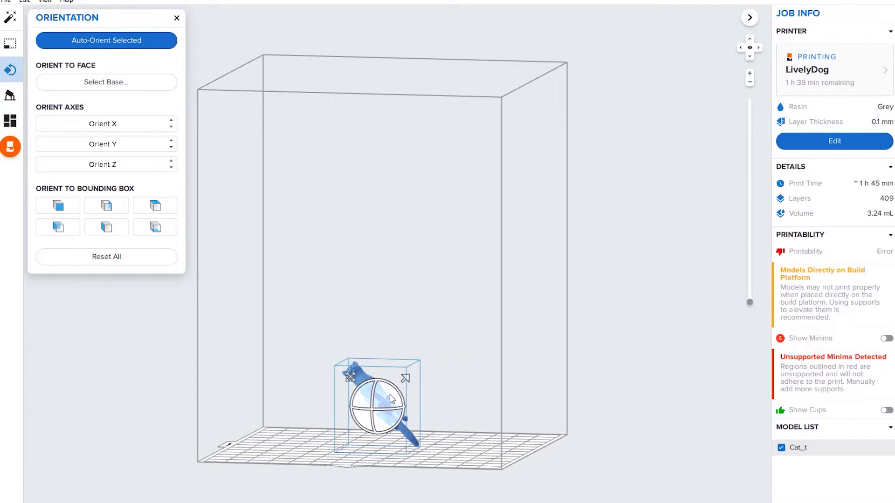
right_click_drag(432, 396, 367, 403)
left_click(376, 285)
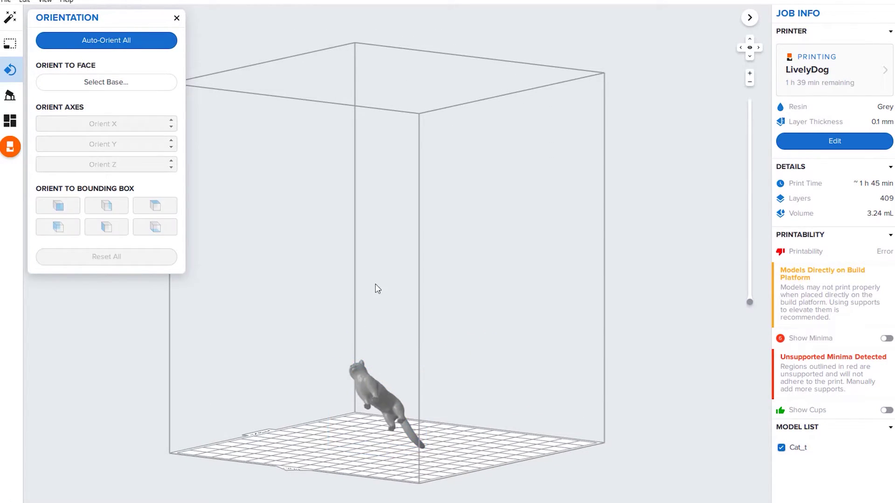
left_click(385, 402)
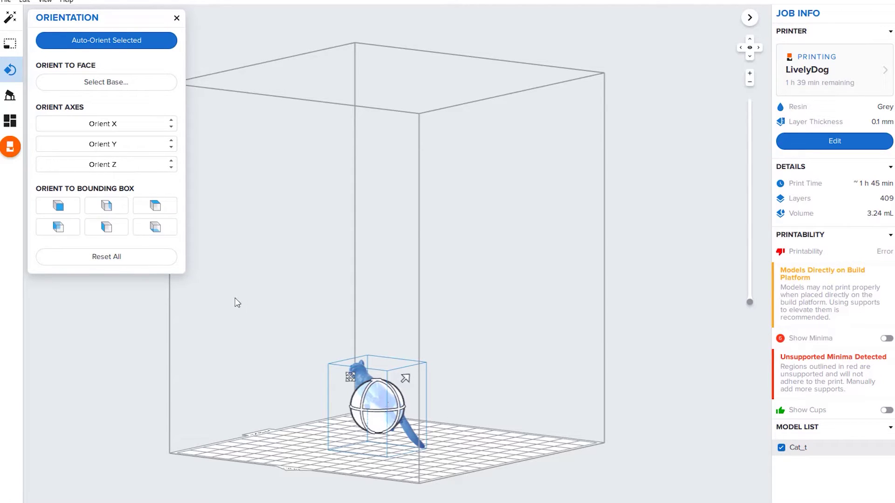
Step: Auto-generate supports for the selected cat so printability passes at 479 layers, 6.11 mL
left_click(10, 95)
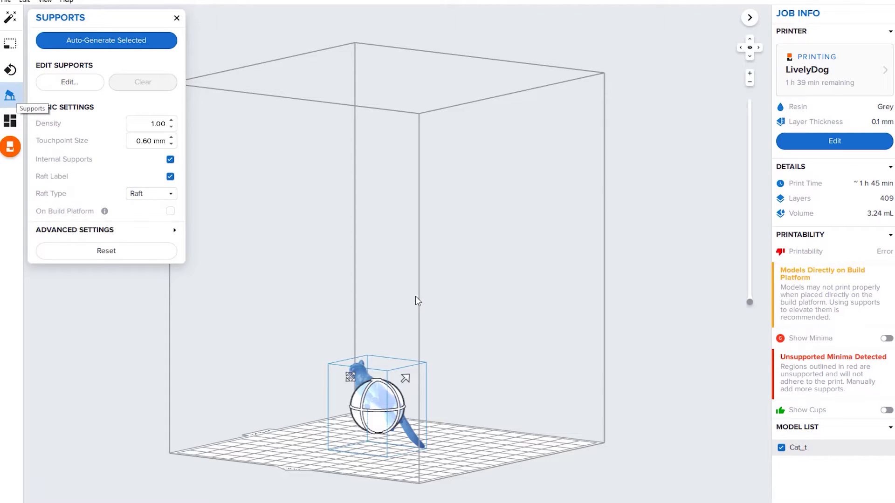
left_click(354, 306)
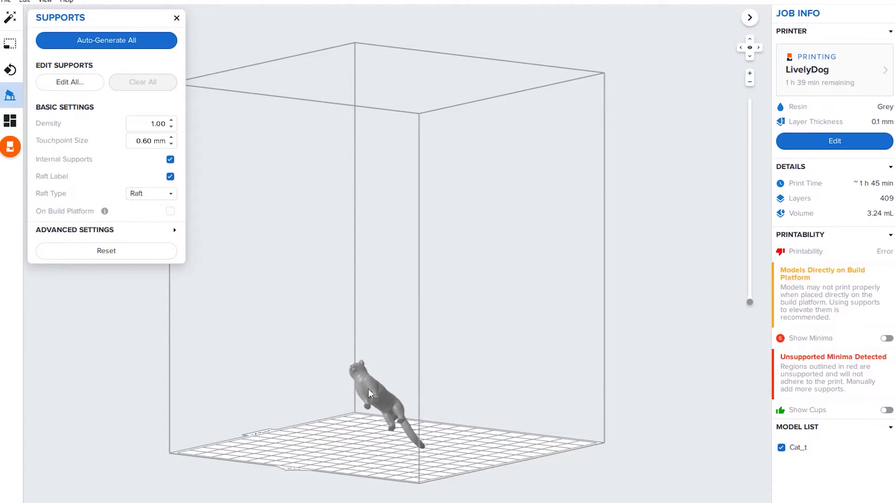
right_click_drag(404, 441, 385, 403)
left_click(385, 402)
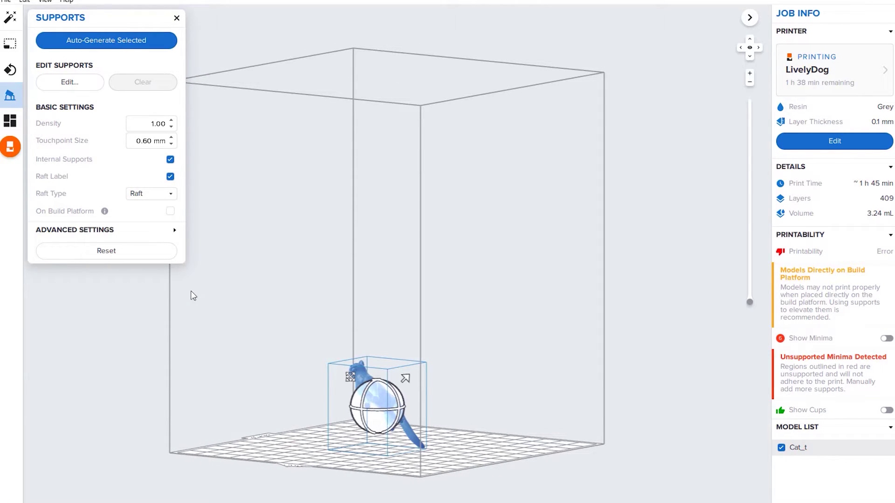
left_click(87, 46)
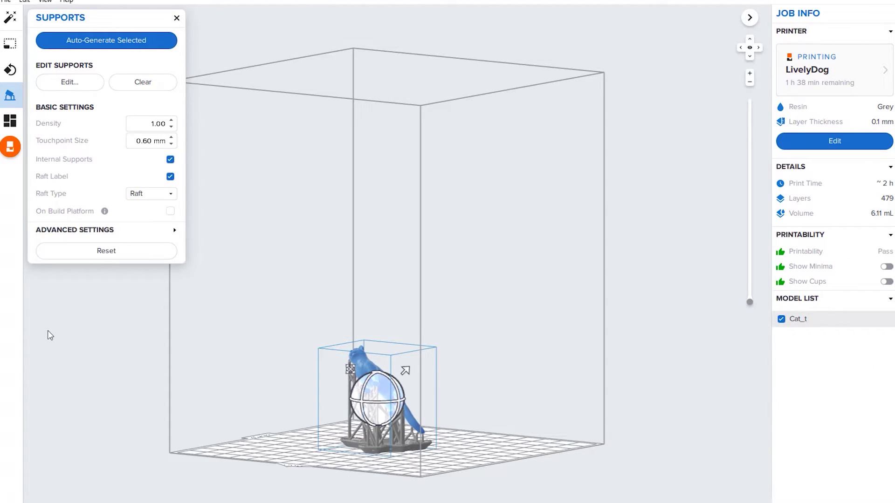
left_click(14, 123)
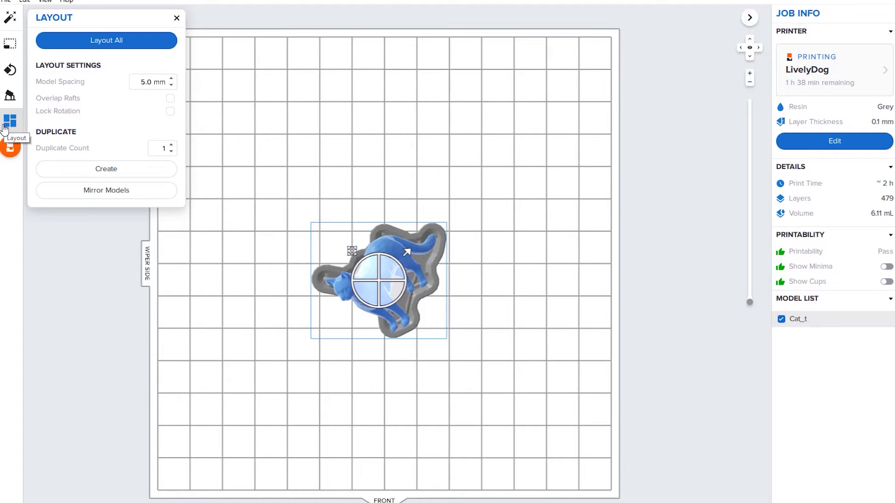
Step: Create seven cat duplicates, auto-lay them all out, then delete the copies
left_click(173, 145)
left_click(132, 171)
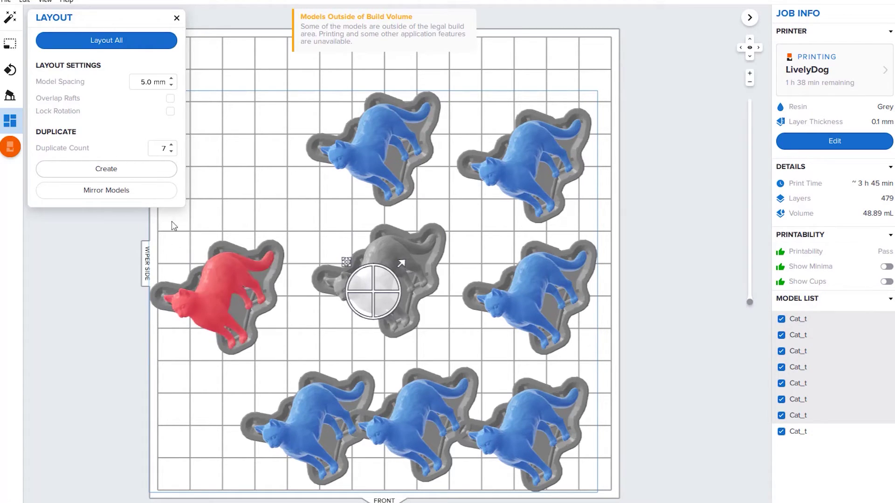
left_click(108, 43)
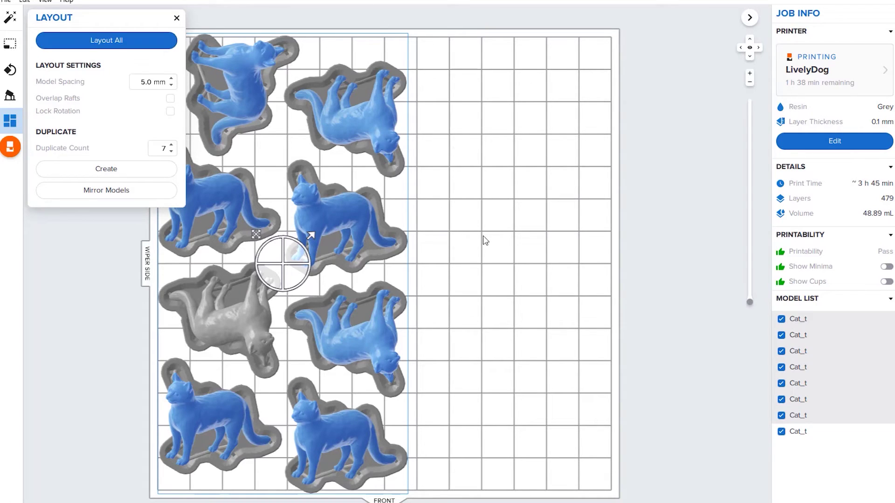
key("Delete")
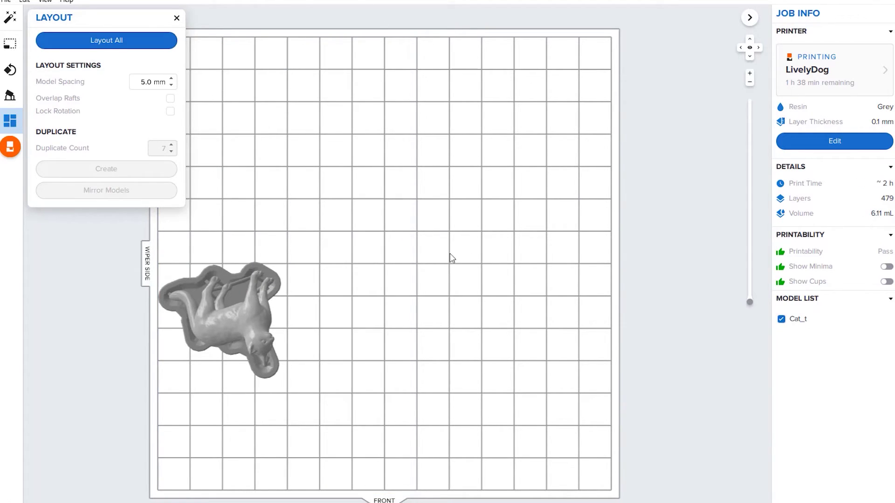
left_click(177, 17)
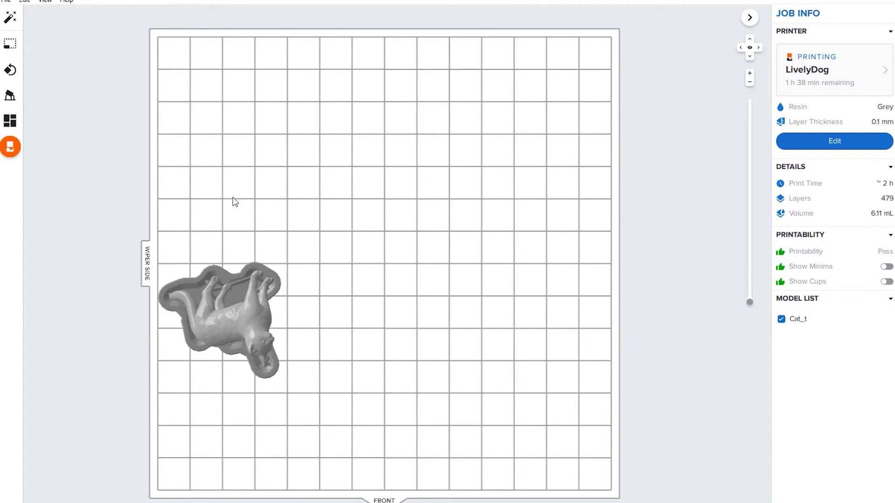
Step: Open the Print dialog for Cat_t and check the printer list, keeping LivelyDog selected
left_click(10, 152)
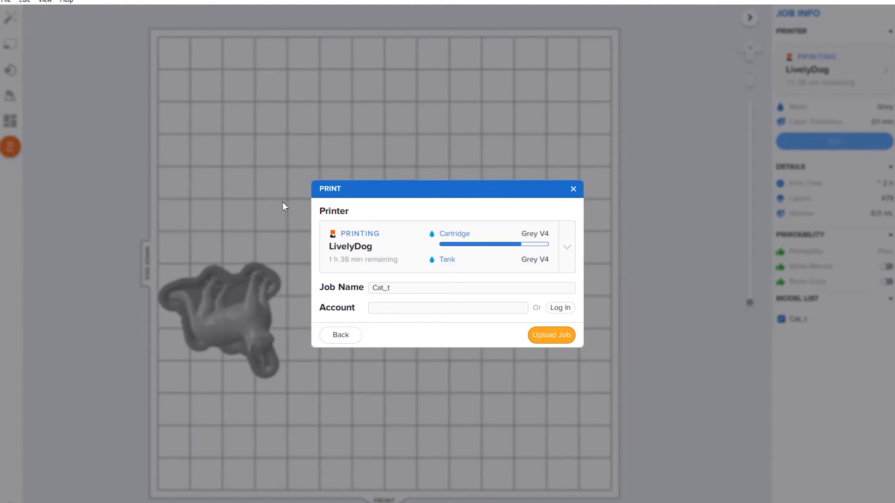
left_click(566, 247)
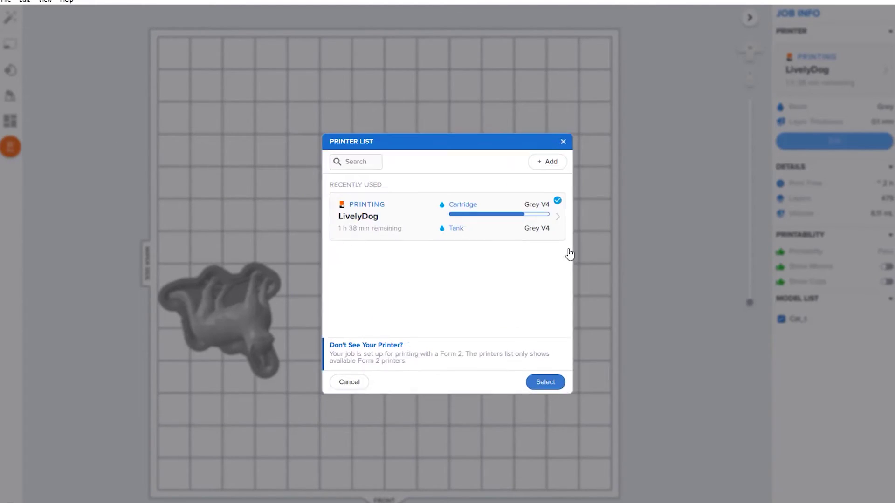
left_click(574, 133)
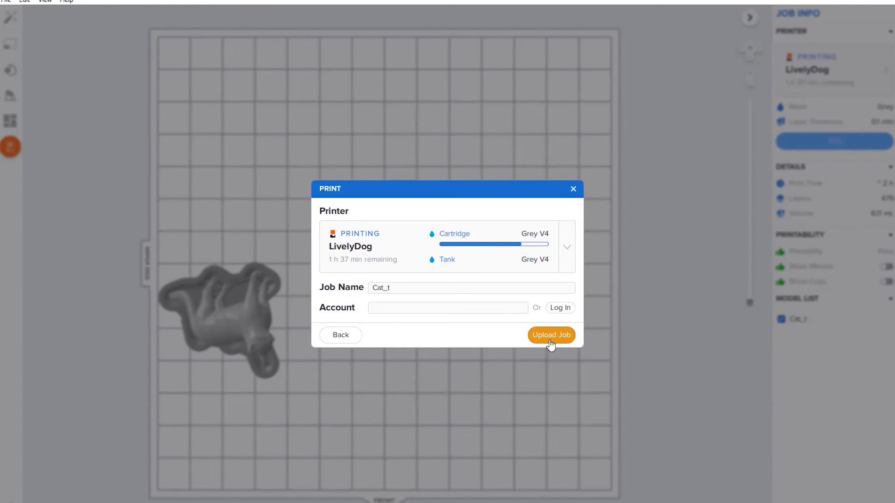
Step: Run One-Click Print setup to re-orient, support and lay out the cat at ~2 h 30 min
left_click(573, 188)
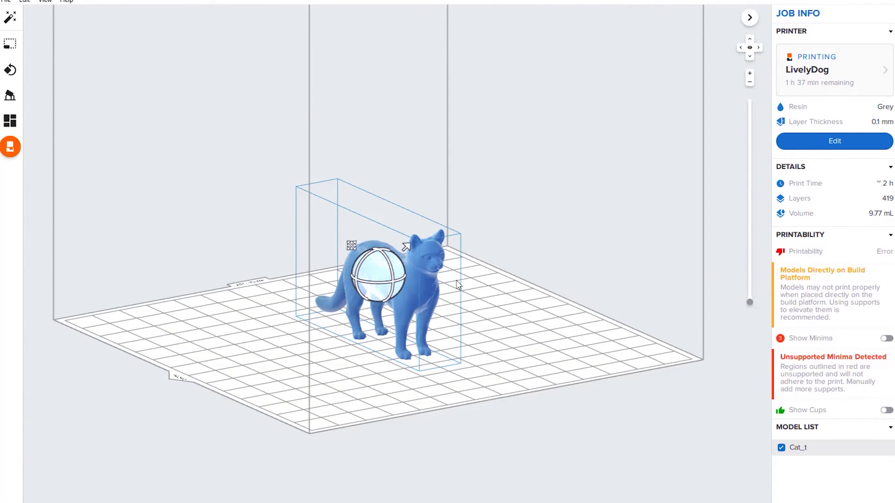
left_click(517, 235)
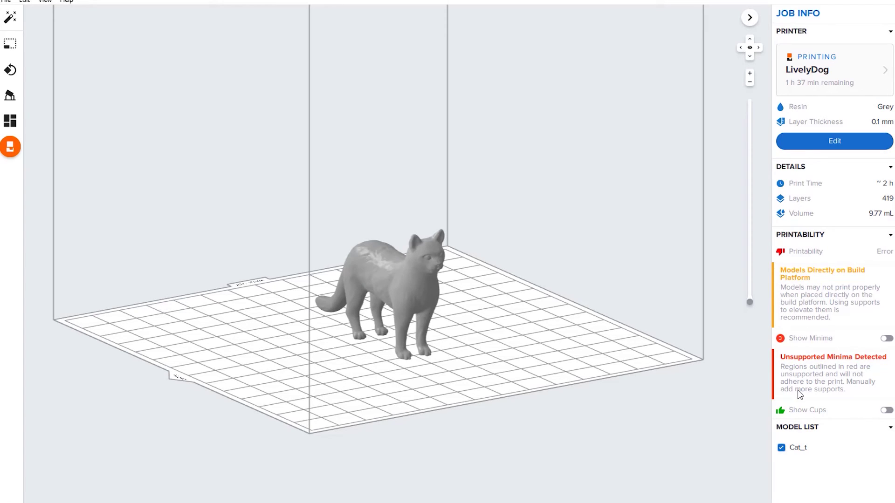
left_click(10, 21)
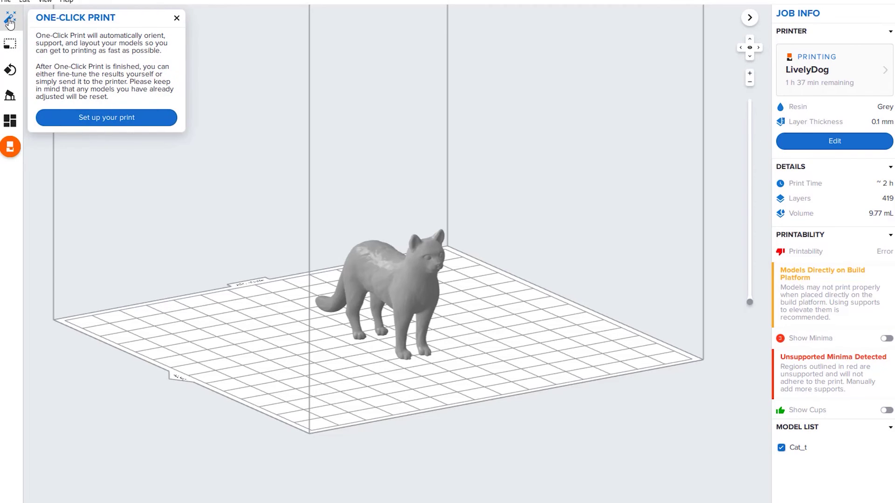
left_click(112, 118)
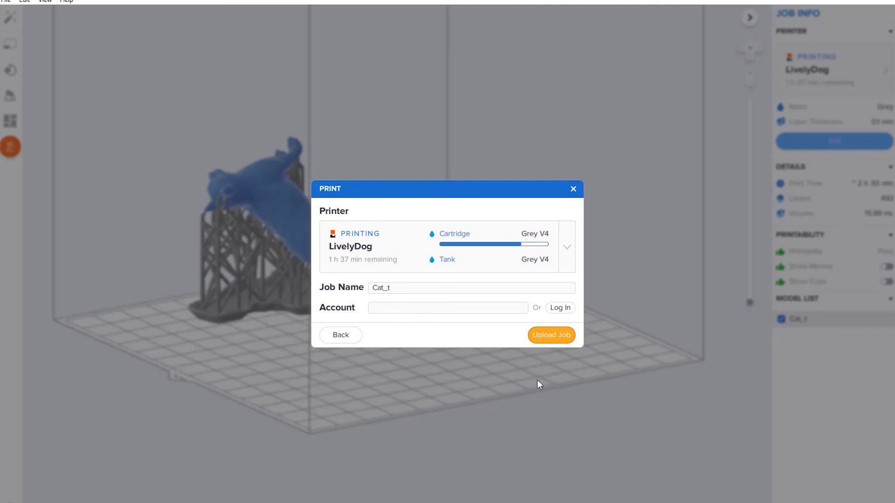
left_click(573, 189)
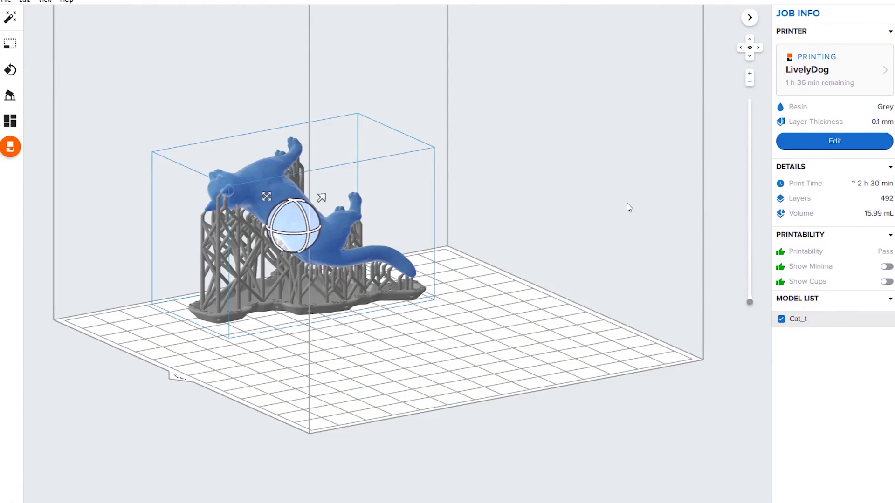